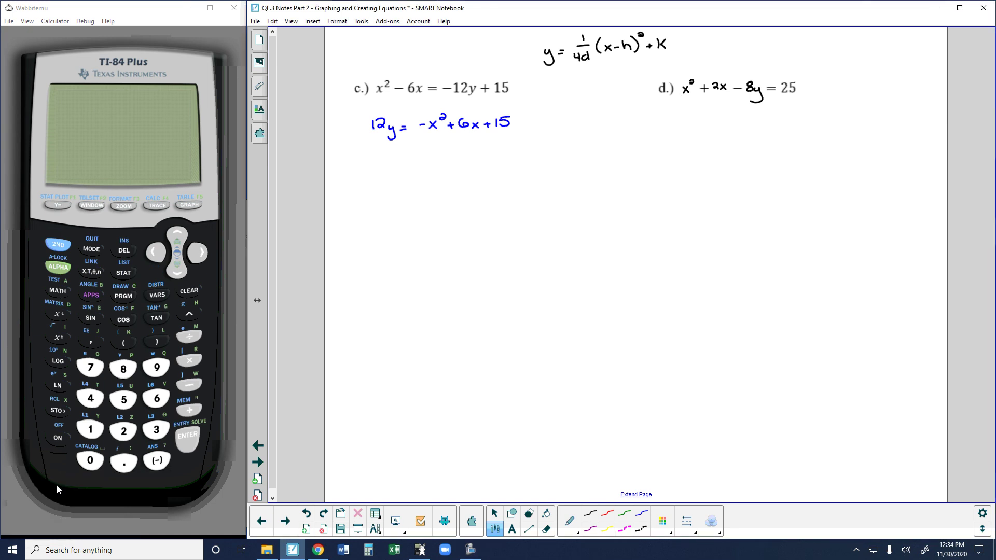
- Keep the pen blue and draw parentheses around -x² + 6x, giving 12y = (-x² + 6x) + 15
left_click(671, 533)
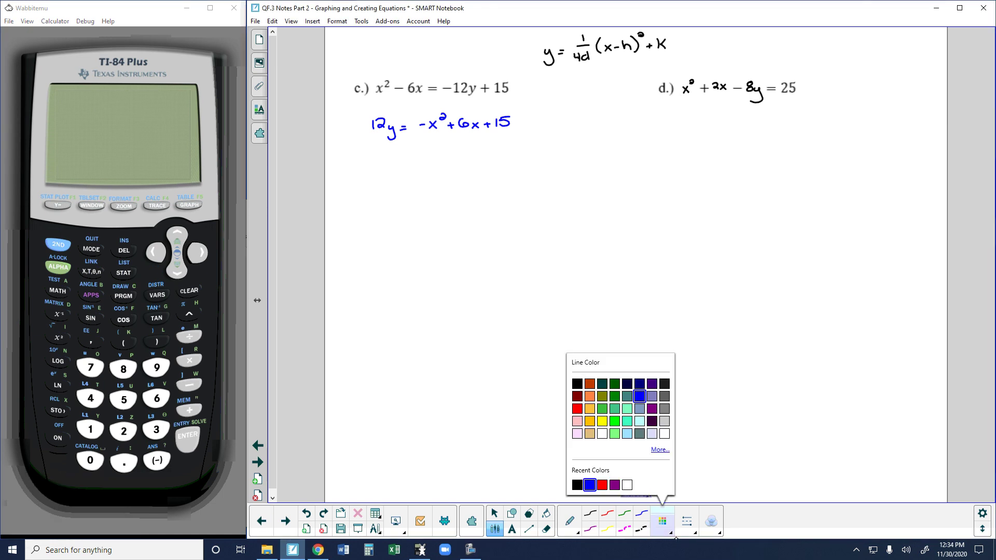
left_click(670, 539)
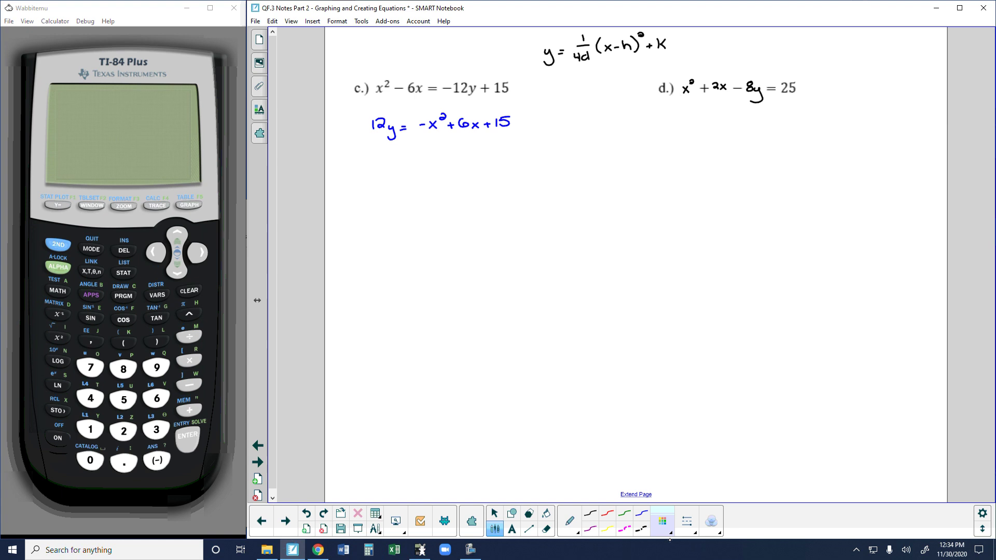
left_click_drag(417, 116, 417, 131)
left_click_drag(477, 116, 476, 130)
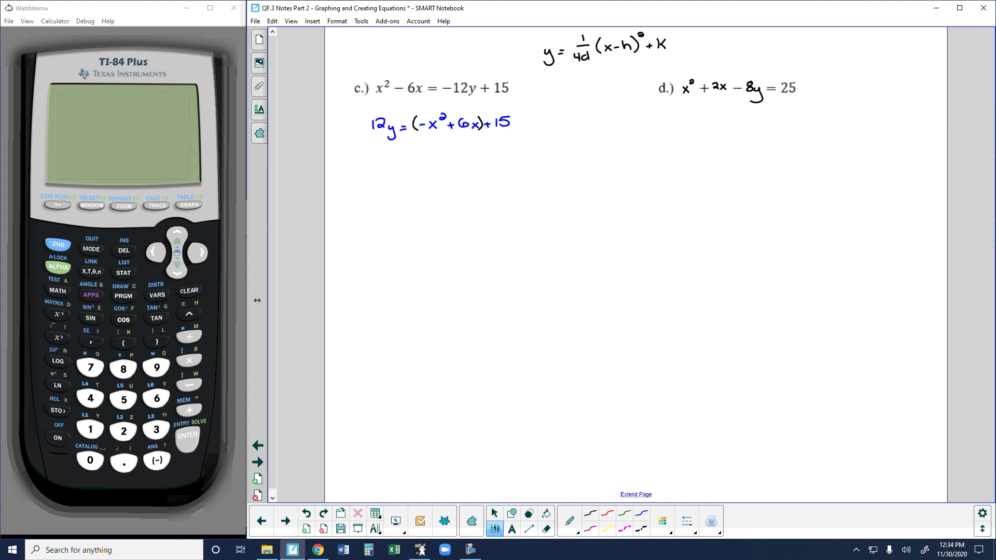
- Look through the pen line style and colour options without changing them
left_click(666, 531)
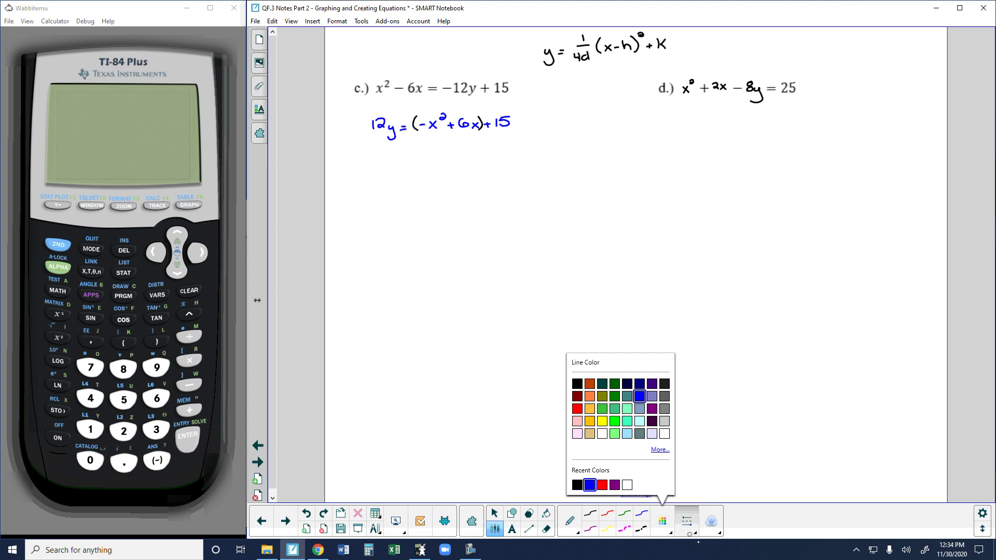
left_click(695, 534)
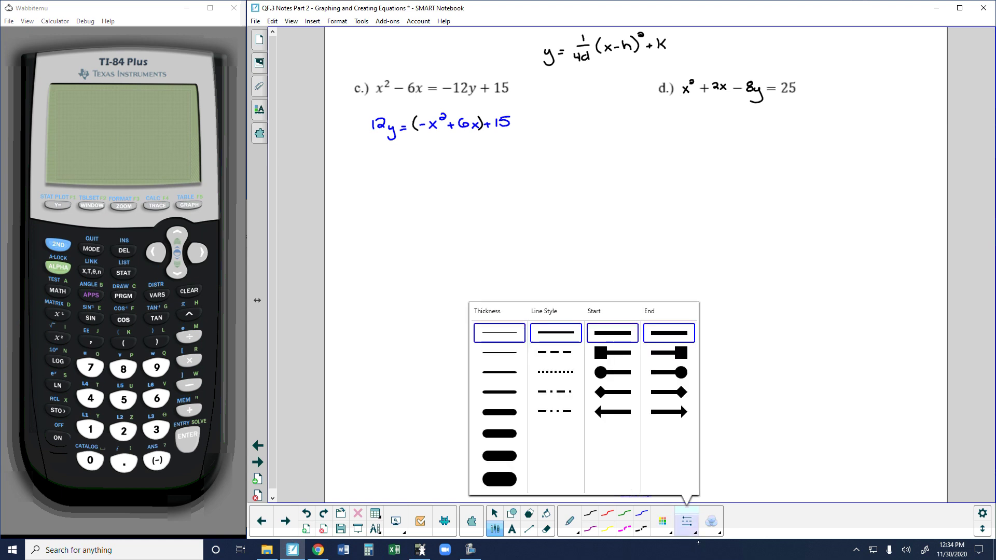
left_click(671, 533)
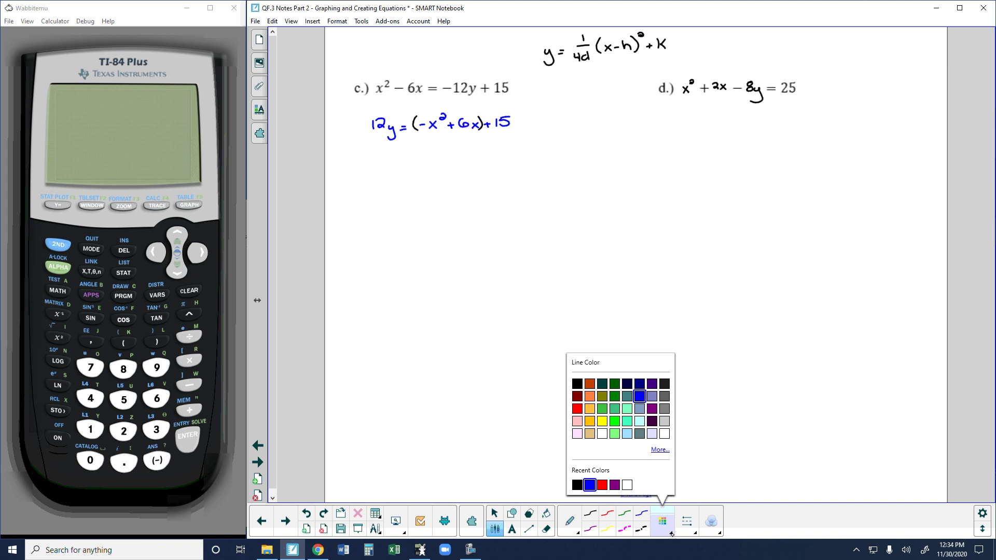
left_click(672, 533)
- Write 12y = -(x² - 6x) + 15 on a new line, erasing a stray mark
left_click_drag(366, 158, 382, 176)
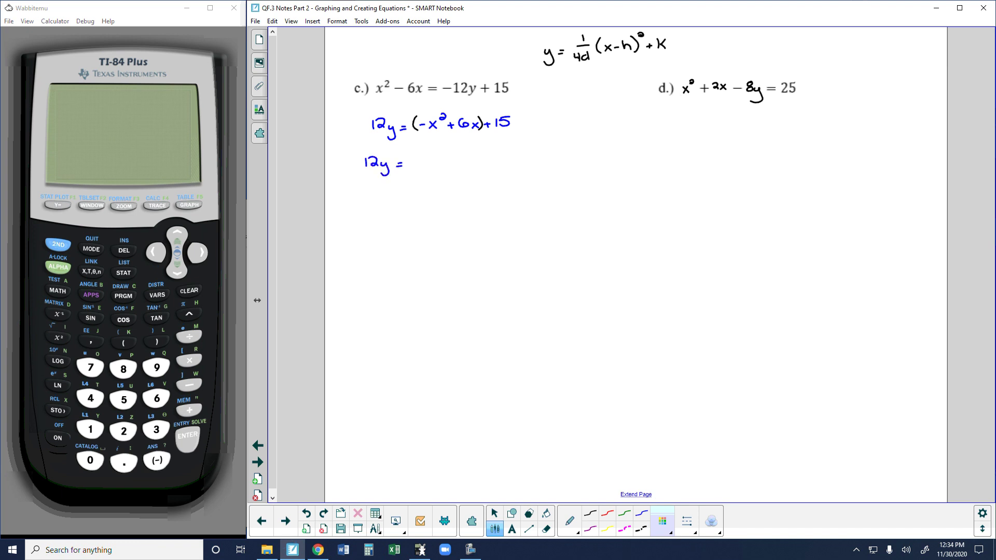
mouse_move(435, 150)
left_mouse_down()
mouse_move(431, 169)
mouse_move(455, 154)
left_mouse_up()
left_click(545, 529)
left_click_drag(457, 164, 461, 165)
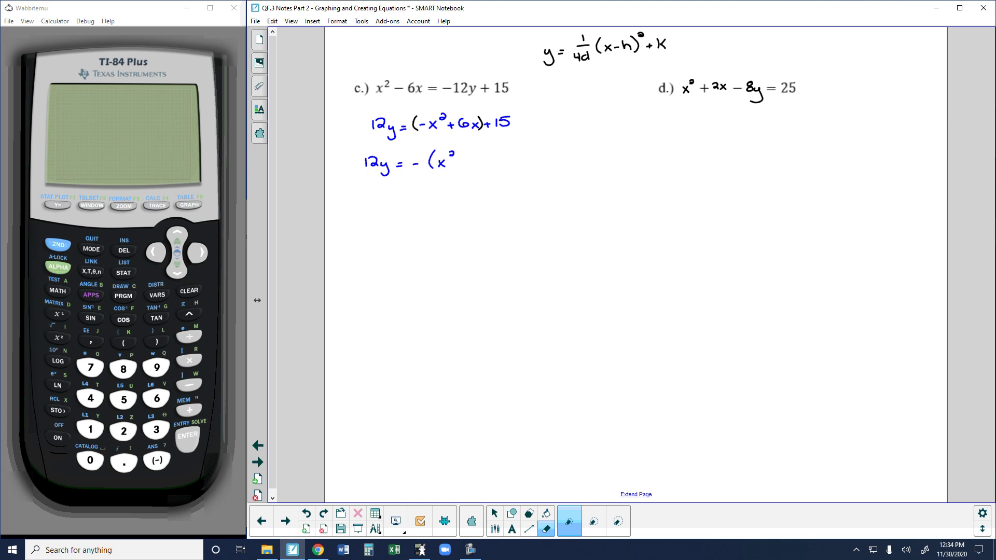
left_click(494, 528)
left_click_drag(467, 156, 463, 163)
left_click_drag(475, 165, 517, 160)
mouse_move(521, 151)
left_mouse_down()
mouse_move(549, 119)
mouse_move(572, 123)
mouse_move(579, 106)
mouse_move(574, 115)
mouse_move(599, 106)
left_mouse_up()
- Write c = (-6/2)² = 9, add +9 under the parenthesis, and draw a linking arrow
left_click_drag(555, 138, 563, 137)
left_click_drag(555, 143, 572, 135)
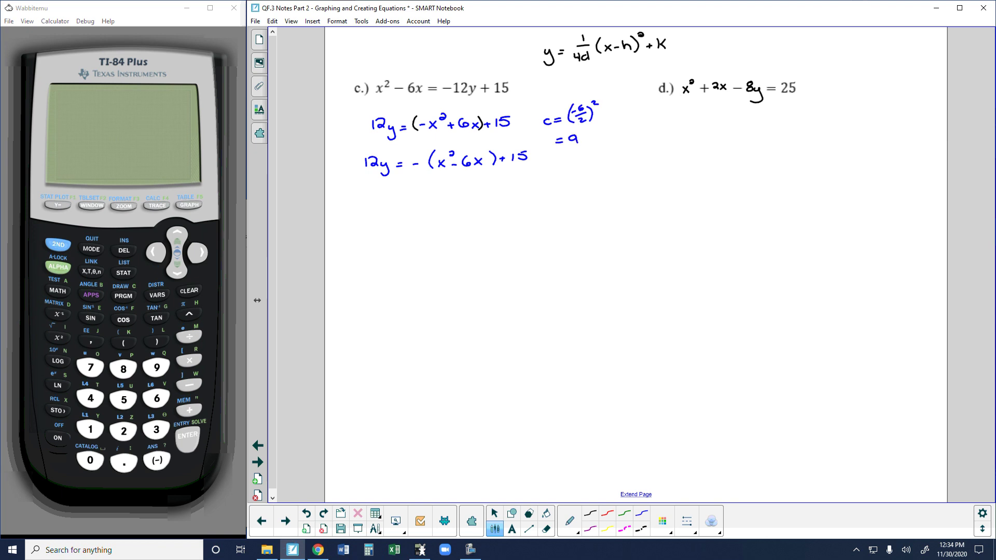
left_click_drag(484, 171, 484, 180)
left_click_drag(414, 171, 464, 184)
- Undo the curved arrow, add -9, and write 12y = -(x² - 6x + 9) + 24
left_click(307, 513)
left_click(323, 513)
left_click(307, 513)
left_click_drag(523, 169, 524, 180)
left_click_drag(371, 210, 372, 221)
mouse_move(377, 211)
left_mouse_down()
mouse_move(397, 231)
mouse_move(448, 224)
left_mouse_up()
mouse_move(448, 217)
left_mouse_down()
mouse_move(441, 224)
mouse_move(485, 219)
left_mouse_up()
mouse_move(486, 213)
left_mouse_down()
mouse_move(478, 219)
mouse_move(509, 218)
left_mouse_up()
mouse_move(512, 207)
left_mouse_down()
mouse_move(515, 217)
mouse_move(531, 213)
left_mouse_up()
left_click_drag(527, 210, 546, 216)
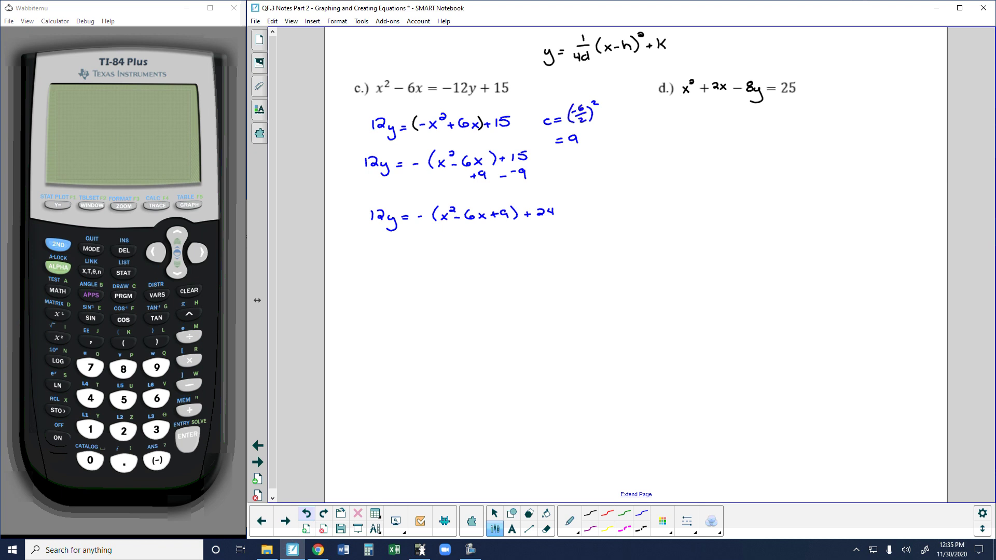
- Write the factored line 12y = -(x - 3)² + 24 with a down arrow linking it
mouse_move(370, 250)
left_mouse_down()
mouse_move(372, 259)
mouse_move(392, 253)
mouse_move(386, 267)
left_mouse_up()
mouse_move(436, 242)
left_mouse_down()
mouse_move(431, 258)
mouse_move(502, 253)
left_mouse_up()
left_click_drag(498, 249, 521, 252)
left_click_drag(523, 246, 521, 257)
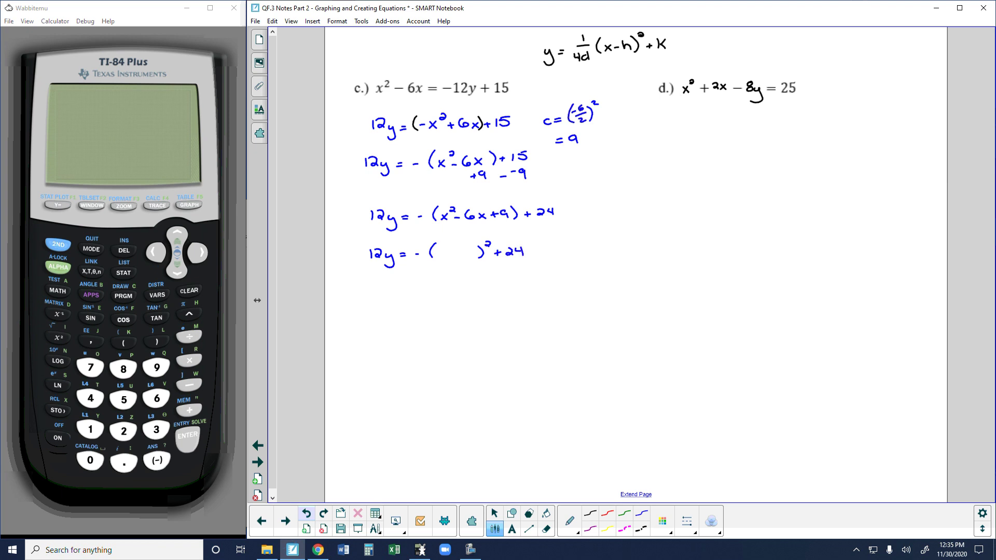
left_click_drag(452, 252, 466, 256)
left_click_drag(467, 228, 471, 235)
- Undo the down arrow and write y = -1/12(x - 3)² + 2, erasing a stray 1
left_click(307, 513)
left_click(306, 513)
left_click_drag(380, 289, 384, 306)
mouse_move(419, 289)
left_mouse_down()
mouse_move(432, 288)
mouse_move(432, 301)
mouse_move(445, 296)
left_mouse_up()
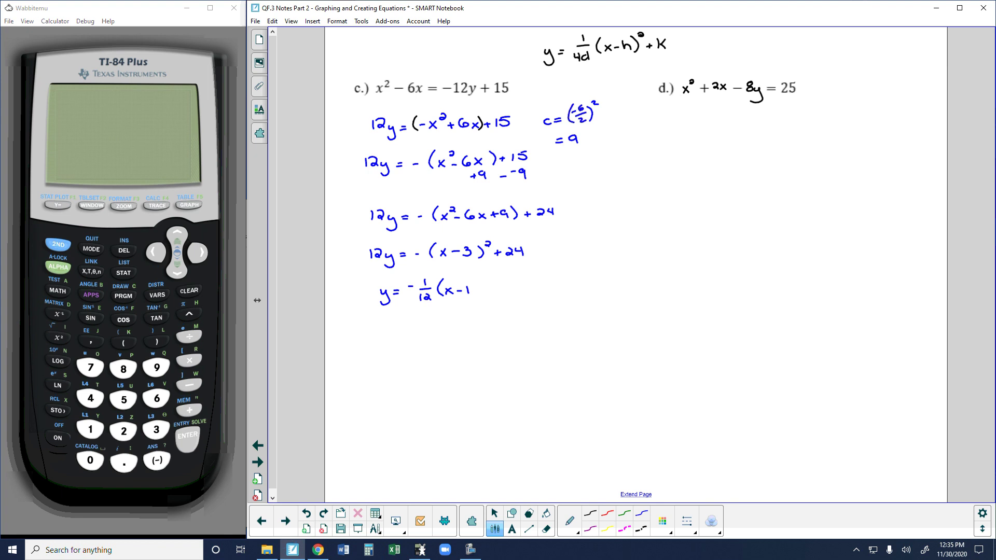
left_click(546, 528)
mouse_move(469, 286)
left_mouse_down()
mouse_move(477, 298)
mouse_move(488, 284)
left_mouse_up()
left_click(501, 534)
left_click_drag(509, 284, 520, 295)
- Write /12 under 12y, (x - 3)² and 24 to show the division by 12
mouse_move(520, 261)
left_mouse_down()
mouse_move(506, 261)
mouse_move(512, 270)
left_mouse_up()
left_click_drag(516, 265, 520, 271)
mouse_move(432, 261)
left_mouse_down()
mouse_move(470, 261)
mouse_move(456, 271)
left_mouse_up()
mouse_move(368, 264)
left_mouse_down()
mouse_move(397, 262)
mouse_move(384, 273)
left_mouse_up()
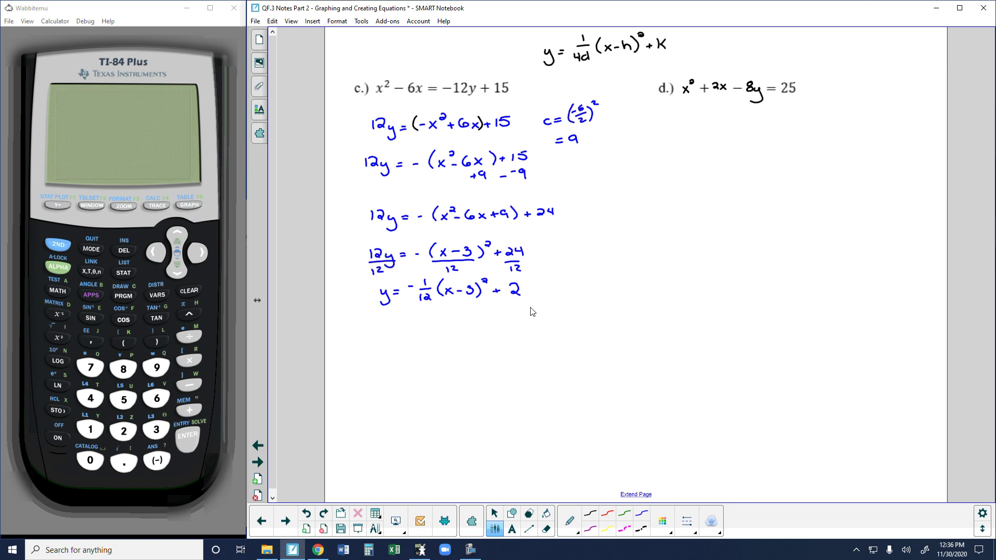
left_click(471, 550)
left_click(58, 521)
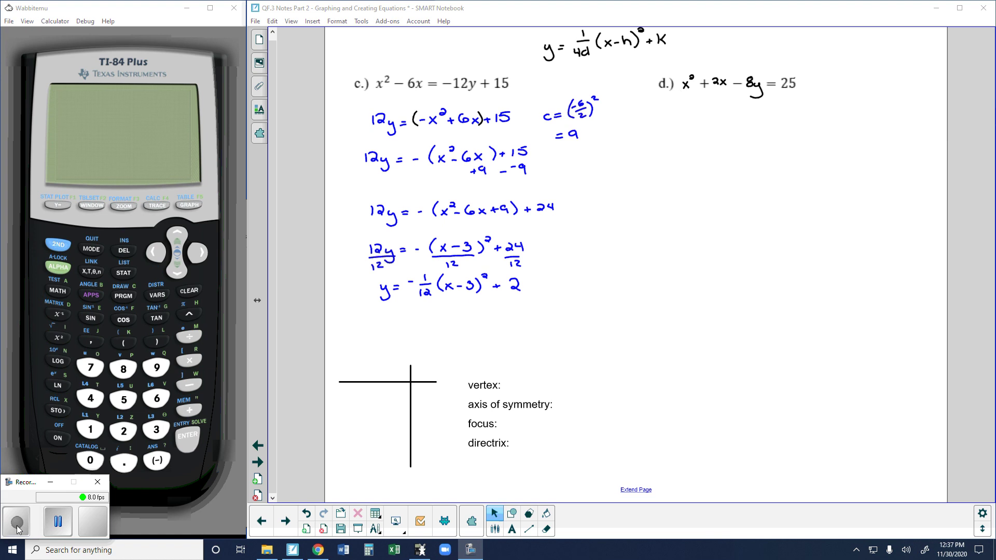
left_click(50, 482)
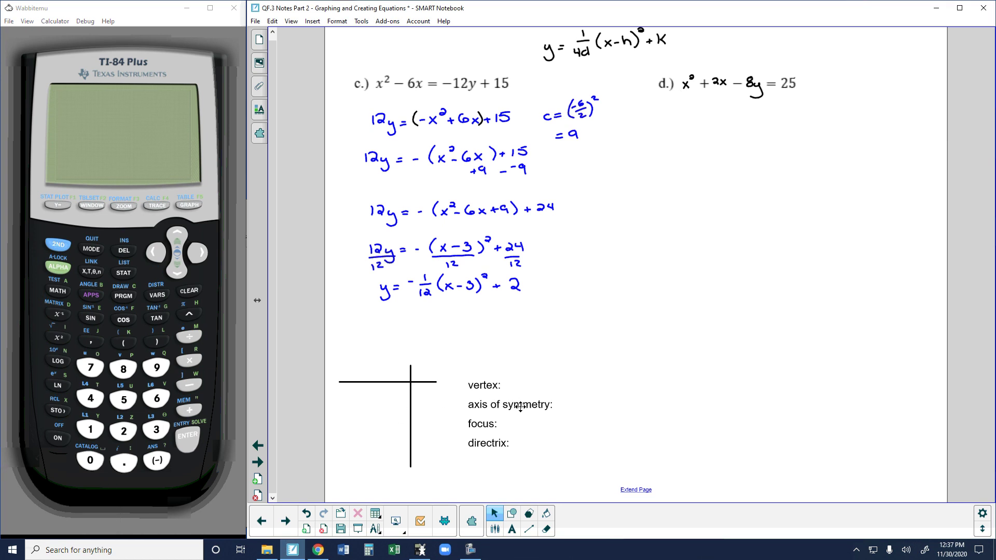
left_click(494, 528)
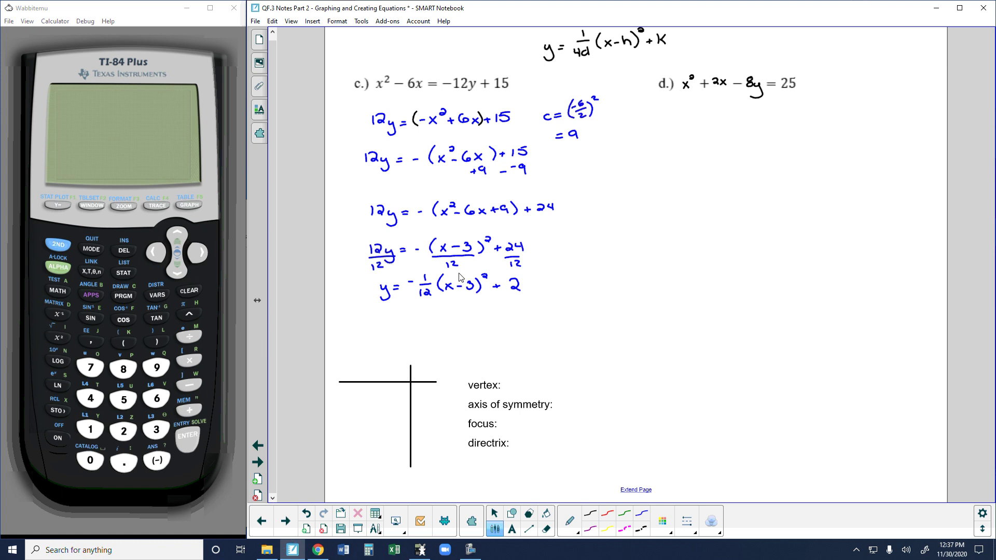
left_click(410, 429)
left_click_drag(409, 432, 350, 436)
left_click(392, 427)
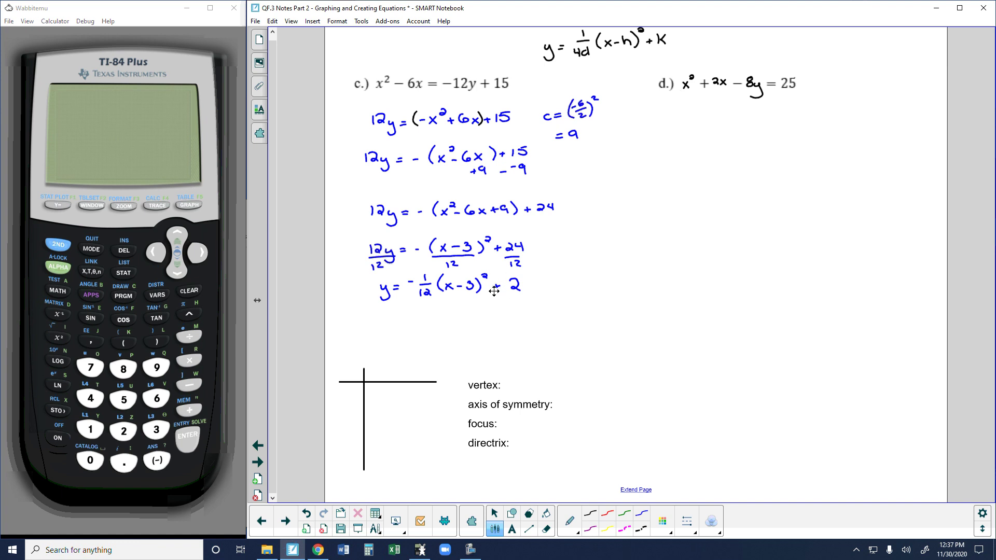
left_click(471, 549)
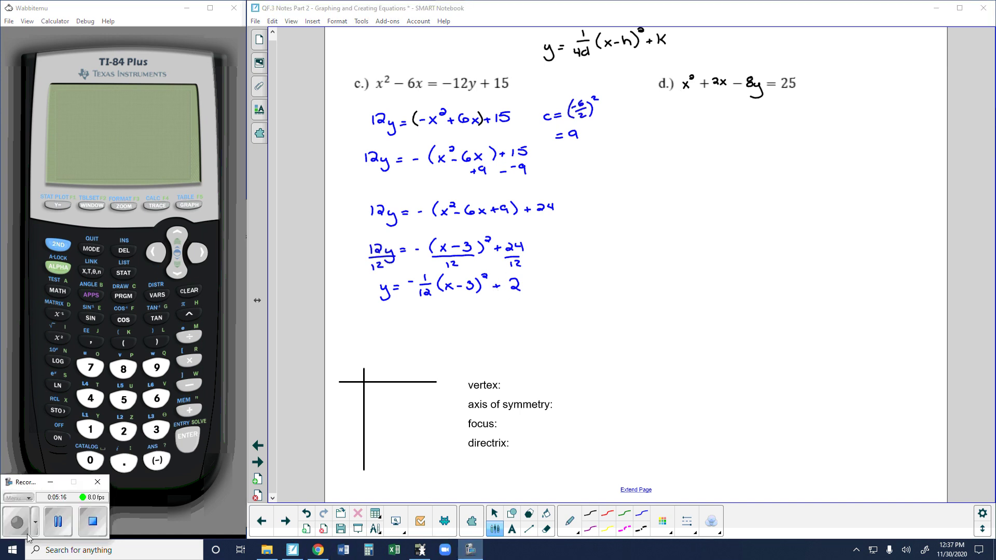
left_click(49, 482)
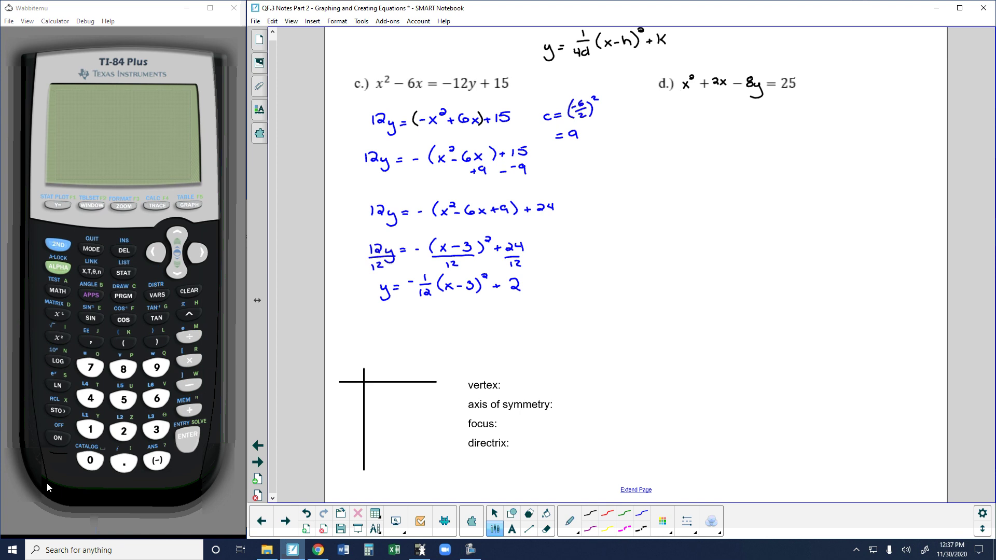
- Record the vertex (3, 2), tick it on the y-axis, and lengthen the vertical axis upward
mouse_move(515, 373)
left_mouse_down()
mouse_move(515, 386)
mouse_move(550, 385)
left_mouse_up()
left_click_drag(553, 375, 555, 388)
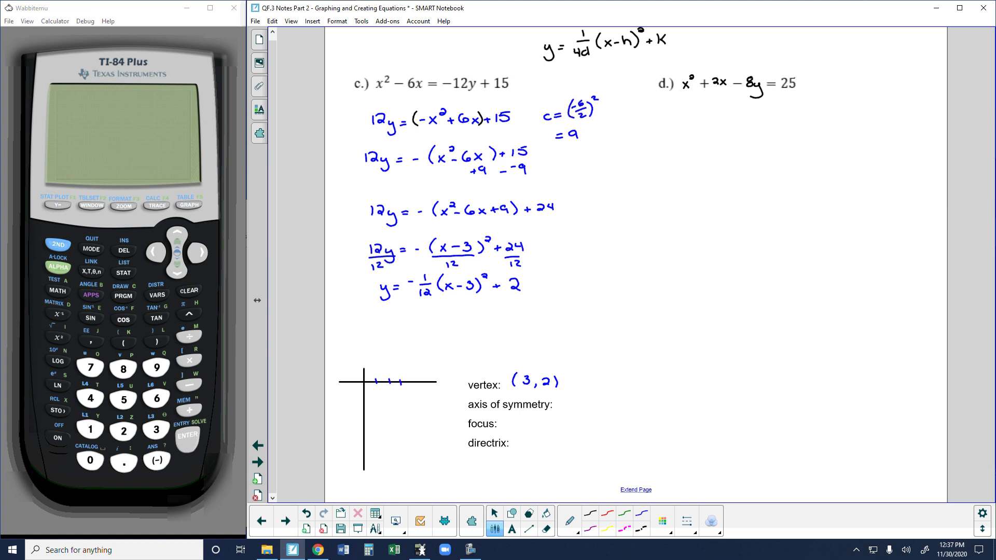
left_click_drag(360, 369, 370, 369)
left_click(364, 418)
left_click_drag(363, 368, 362, 336)
left_click(374, 358)
- Write the axis of symmetry x = 3 and undo a stray circle on the minus sign
mouse_move(566, 402)
left_mouse_down()
mouse_move(601, 405)
mouse_move(595, 408)
left_mouse_up()
mouse_move(410, 275)
left_mouse_down()
mouse_move(407, 287)
mouse_move(413, 276)
left_mouse_up()
left_click(308, 514)
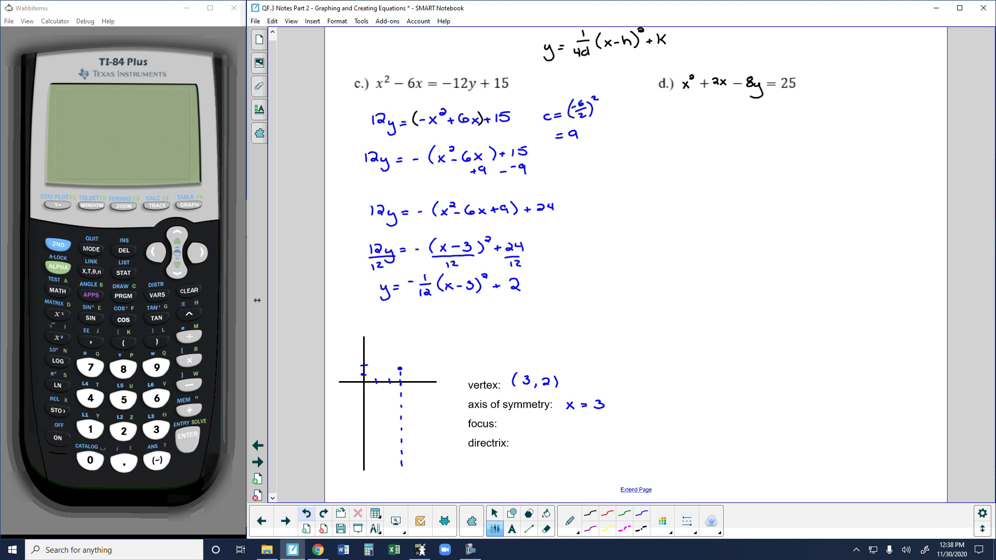
- Undo a stray circle and write 1/12 = 1/4d below the vertex form
mouse_move(584, 44)
left_mouse_down()
mouse_move(579, 54)
mouse_move(592, 51)
mouse_move(584, 44)
left_mouse_up()
left_click(307, 514)
mouse_move(419, 313)
left_mouse_down()
mouse_move(433, 322)
mouse_move(448, 313)
left_mouse_up()
left_click_drag(441, 316, 466, 307)
mouse_move(459, 310)
left_mouse_down()
mouse_move(473, 310)
mouse_move(464, 324)
mouse_move(515, 313)
left_mouse_up()
mouse_move(514, 306)
left_mouse_down()
mouse_move(515, 317)
mouse_move(543, 317)
left_mouse_up()
- Solve 4d = 12 to get d = 3 and write the focus (3, -1)
left_click_drag(548, 308, 556, 316)
mouse_move(490, 331)
left_mouse_down()
mouse_move(485, 337)
mouse_move(503, 331)
left_mouse_up()
left_click_drag(496, 335, 511, 338)
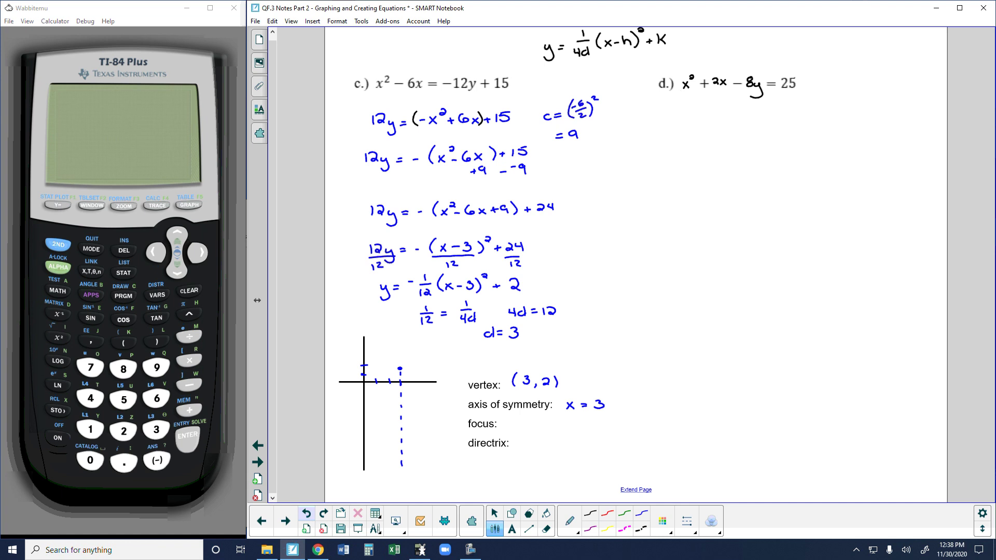
mouse_move(514, 414)
left_mouse_down()
mouse_move(511, 428)
mouse_move(553, 425)
left_mouse_up()
- Draw and label directrix y = 5, note it, and sketch the downward parabola through (3, 2)
mouse_move(351, 339)
left_mouse_down()
mouse_move(457, 338)
mouse_move(450, 342)
left_mouse_up()
mouse_move(331, 336)
left_mouse_down()
mouse_move(332, 349)
mouse_move(345, 337)
left_mouse_up()
left_click_drag(340, 340, 348, 335)
mouse_move(520, 442)
left_mouse_down()
mouse_move(522, 457)
mouse_move(562, 438)
left_mouse_up()
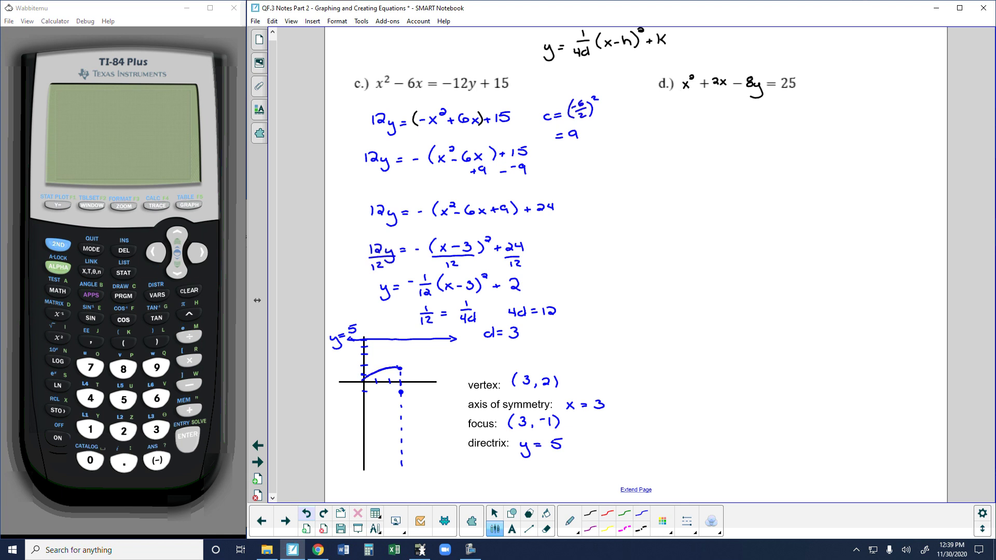
left_click_drag(351, 395, 341, 426)
mouse_move(401, 367)
left_mouse_down()
mouse_move(435, 382)
mouse_move(454, 428)
left_mouse_up()
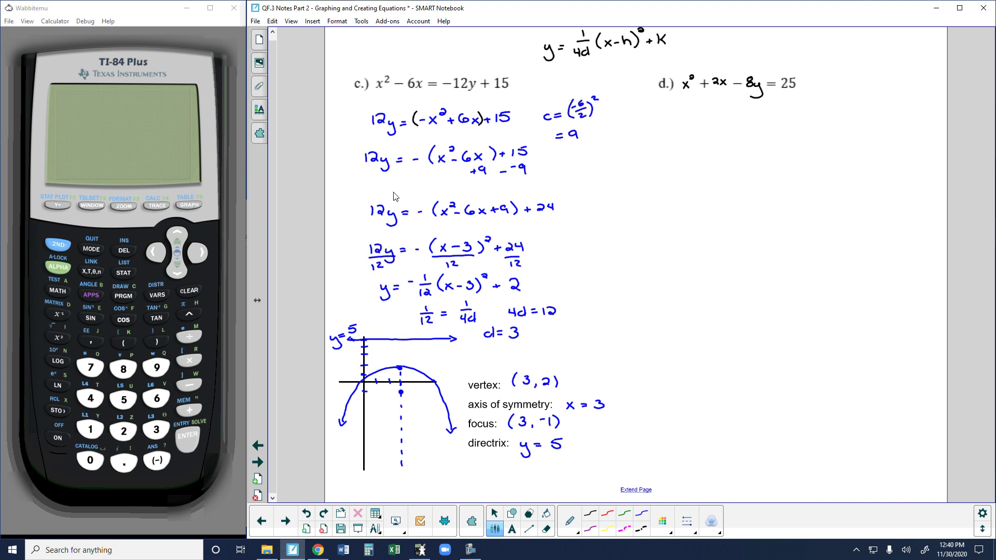
- Scroll to part d's empty axes and blank vertex, axis, focus and directrix prompts, then resume recording
scroll(444, 253, "up", 1)
scroll(444, 253, "down", 1)
left_click(470, 553)
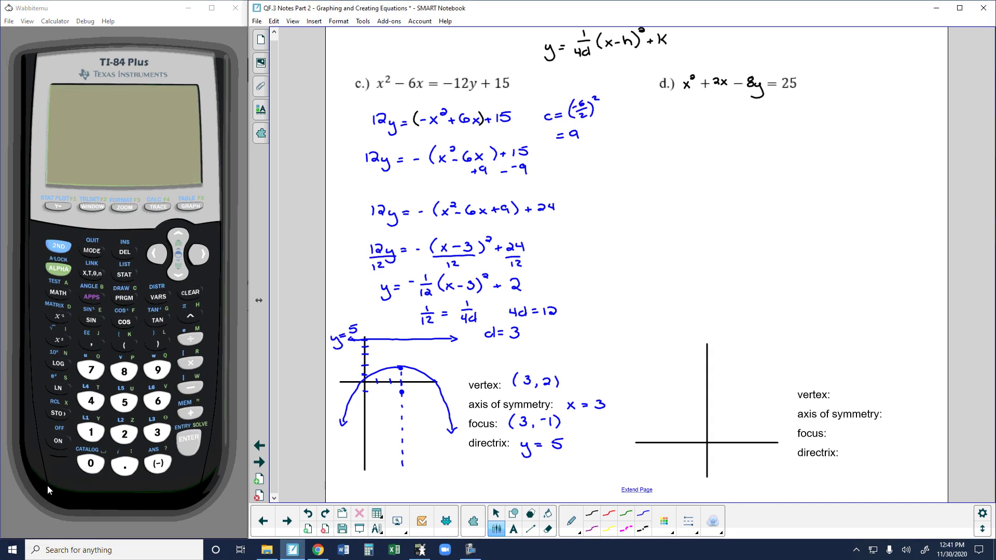
- Pick red from Recent Colors in the pen's Line Color palette
left_click(664, 521)
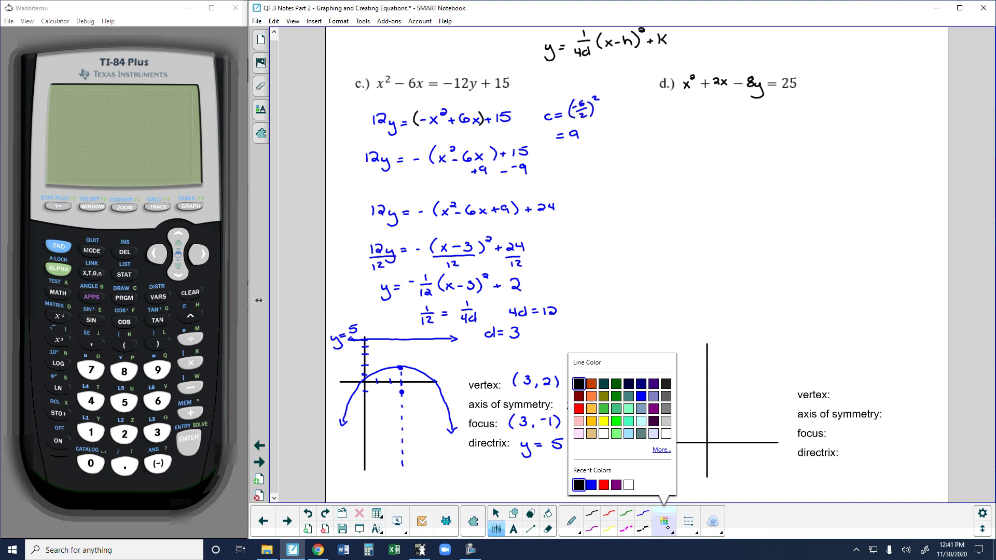
left_click(604, 485)
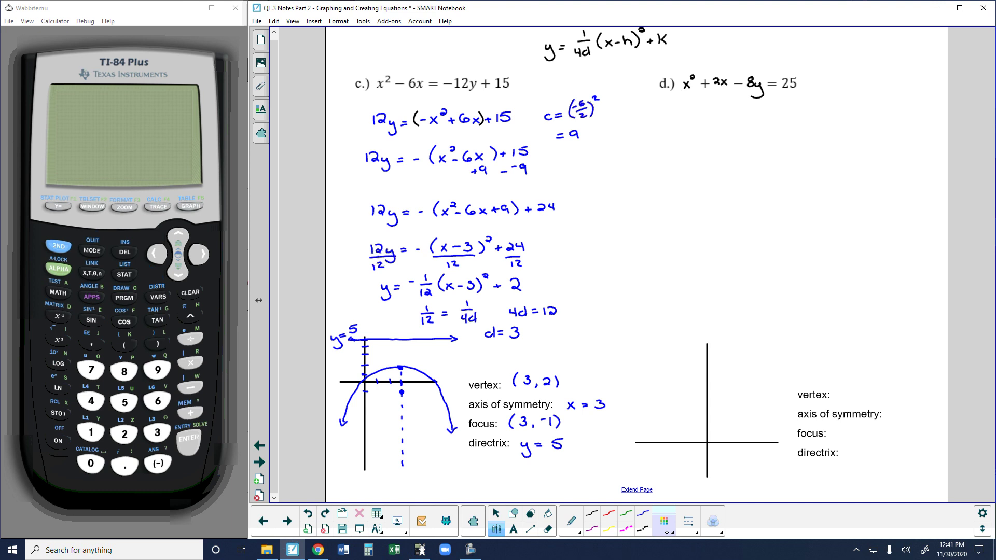
- Write -8y = -x² - 2x + 25 in red under part d
left_click_drag(692, 112, 688, 117)
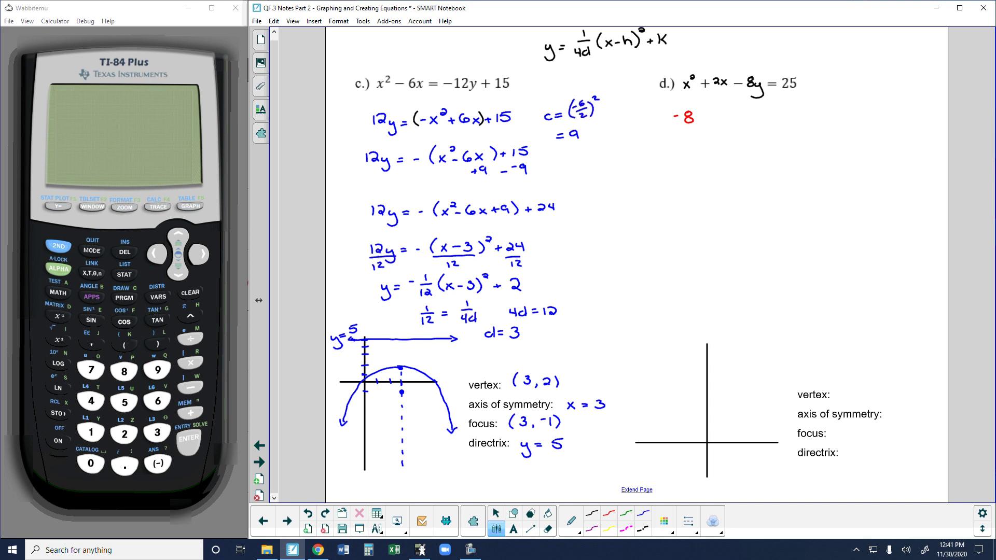
left_click_drag(696, 120, 701, 131)
left_click_drag(738, 121, 826, 120)
left_click_drag(828, 110, 836, 109)
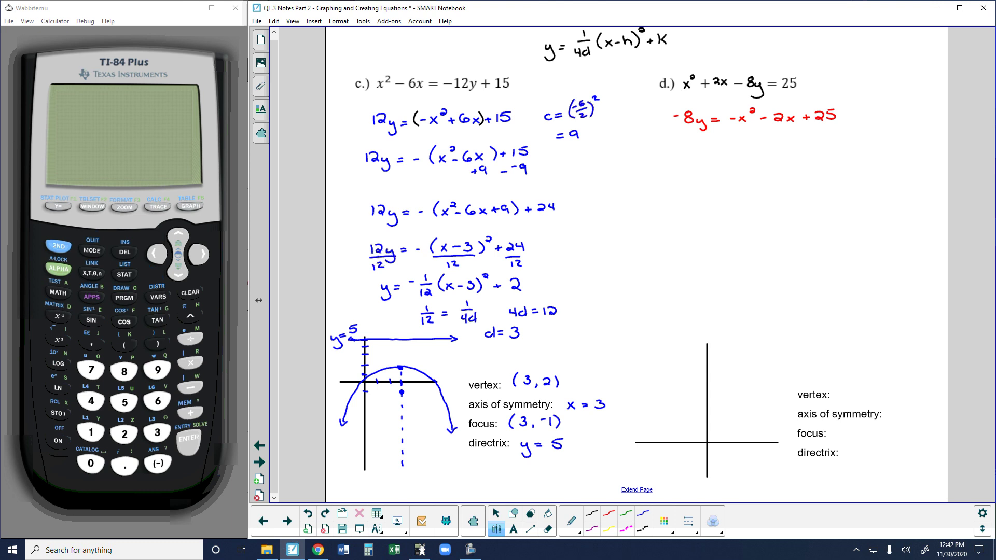
- Write 8y = (x² + 2x) - 24, redoing a badly written 8 and adding the brackets
mouse_move(688, 146)
left_mouse_down()
mouse_move(681, 155)
mouse_move(702, 156)
mouse_move(698, 174)
mouse_move(735, 162)
left_mouse_up()
left_click_drag(745, 148, 793, 162)
mouse_move(793, 156)
left_mouse_down()
mouse_move(785, 162)
mouse_move(831, 159)
left_mouse_up()
left_click_drag(831, 151, 832, 163)
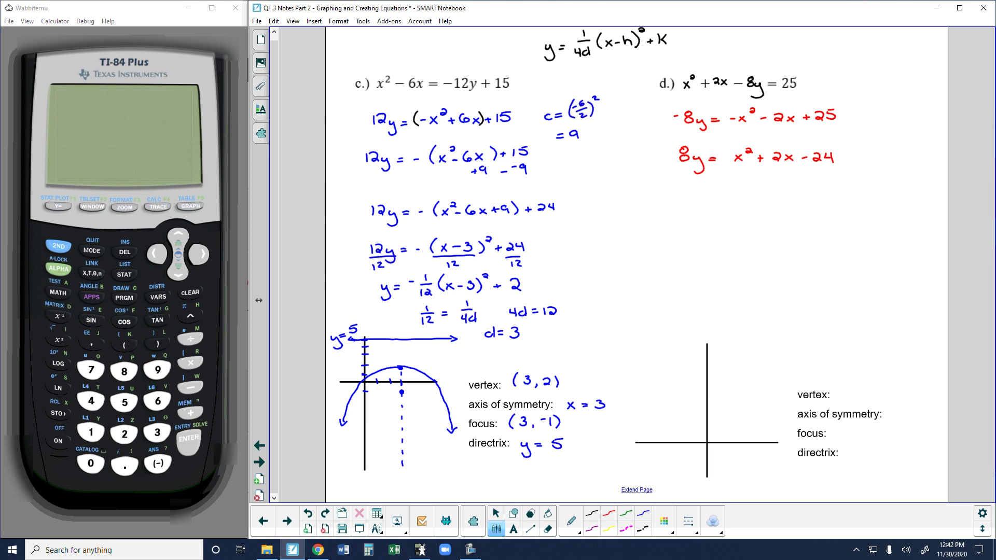
left_click(547, 529)
mouse_move(681, 148)
left_mouse_down()
mouse_move(679, 158)
mouse_move(685, 151)
left_mouse_up()
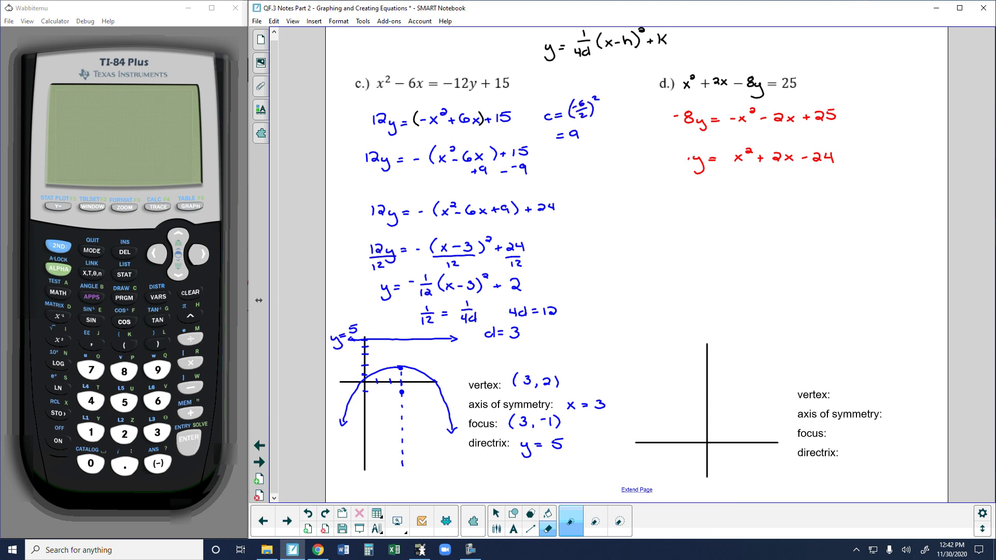
left_click(496, 529)
left_click_drag(684, 151, 683, 152)
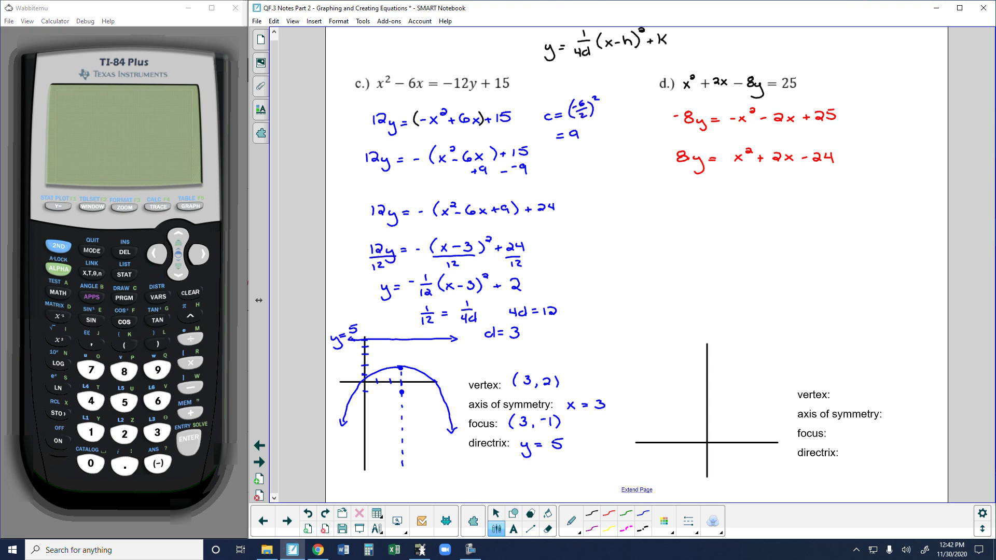
left_click_drag(734, 147, 730, 164)
left_click_drag(793, 150, 793, 164)
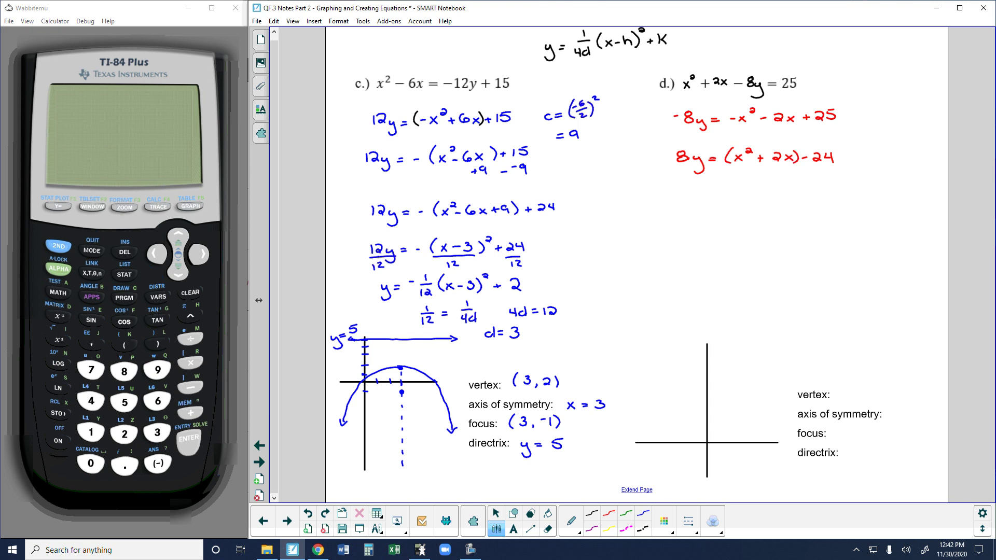